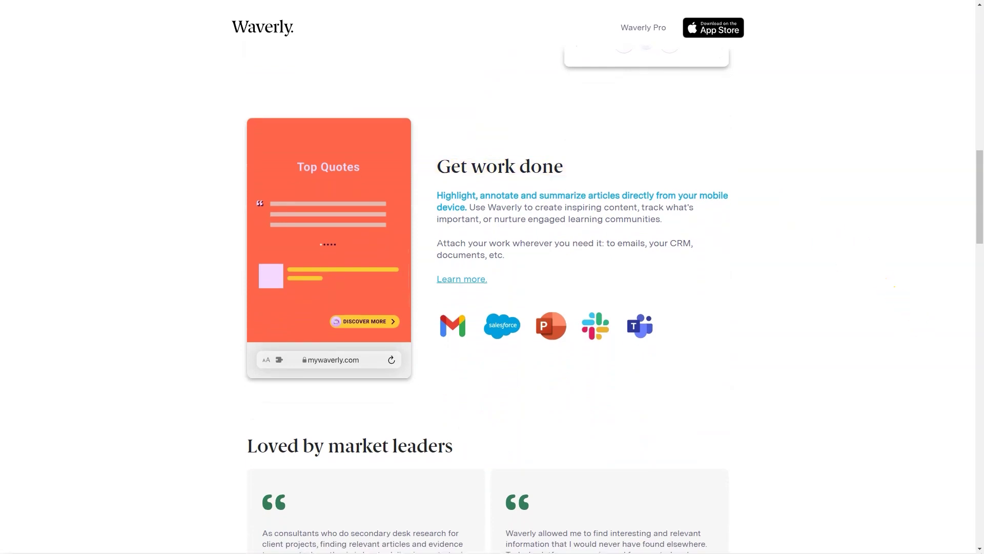
- Read through Waverly's website, covering its feature sections, use cases and the Waverly Pro and Waverly Business plans
scroll(492, 277, down, 5)
scroll(492, 277, down, 8)
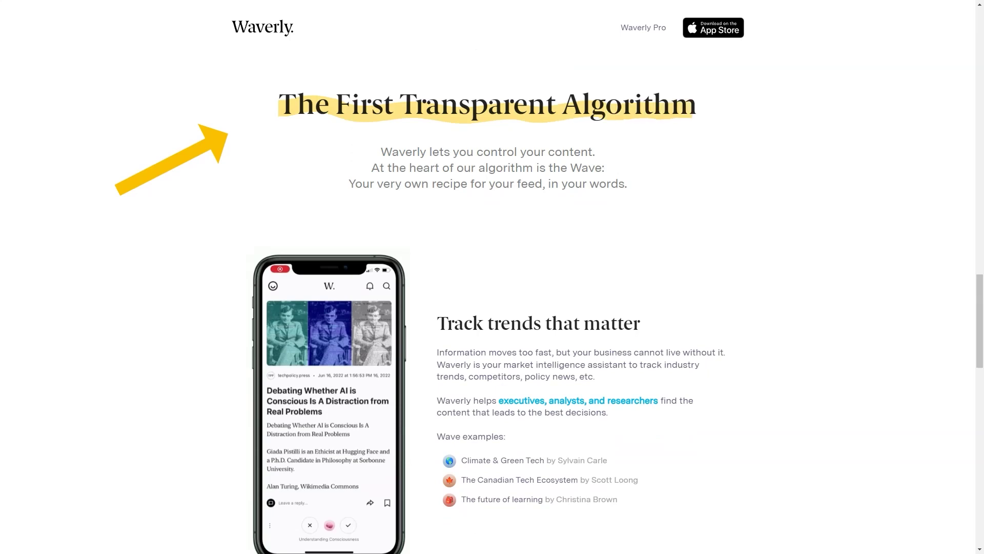
scroll(492, 277, down, 3)
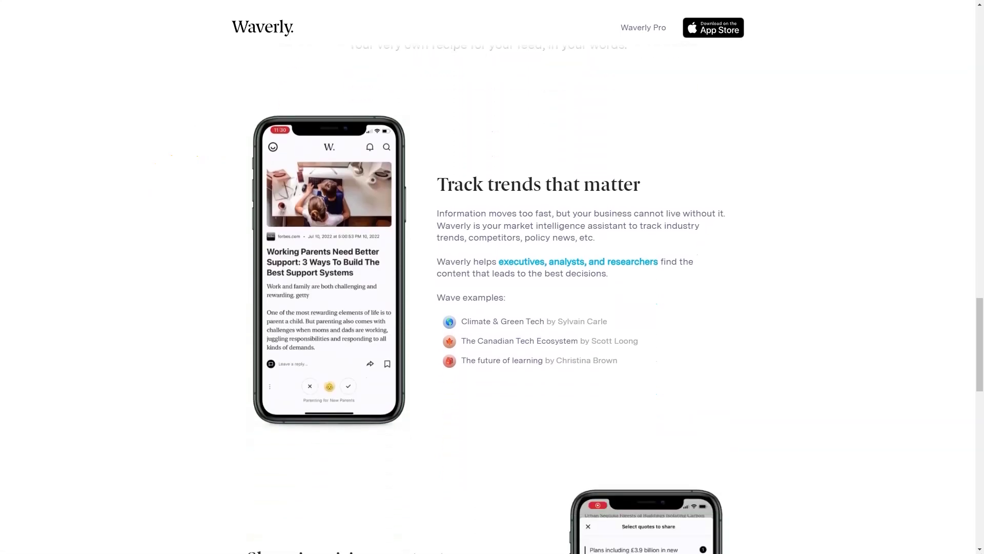
scroll(492, 276, down, 1)
scroll(492, 277, down, 5)
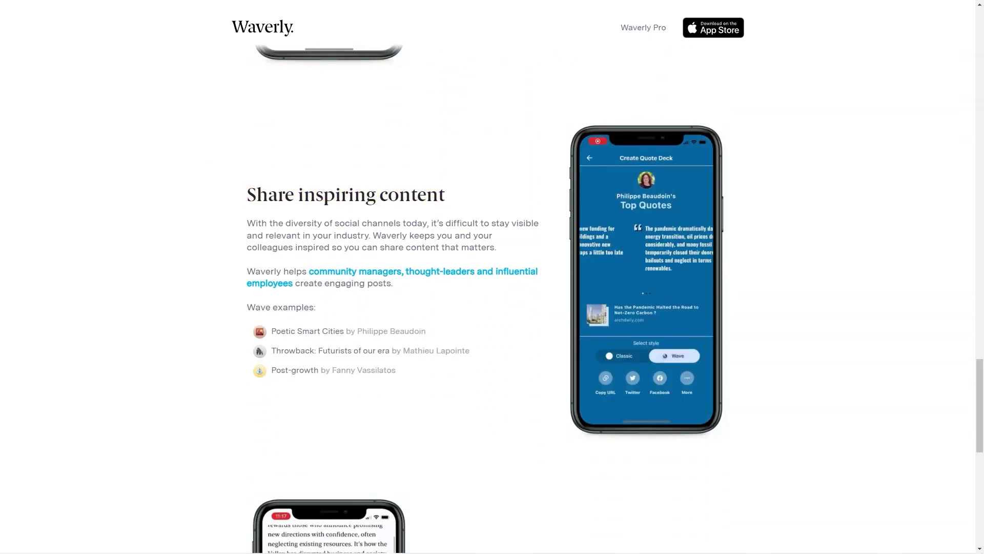
scroll(492, 277, down, 1)
scroll(492, 277, down, 5)
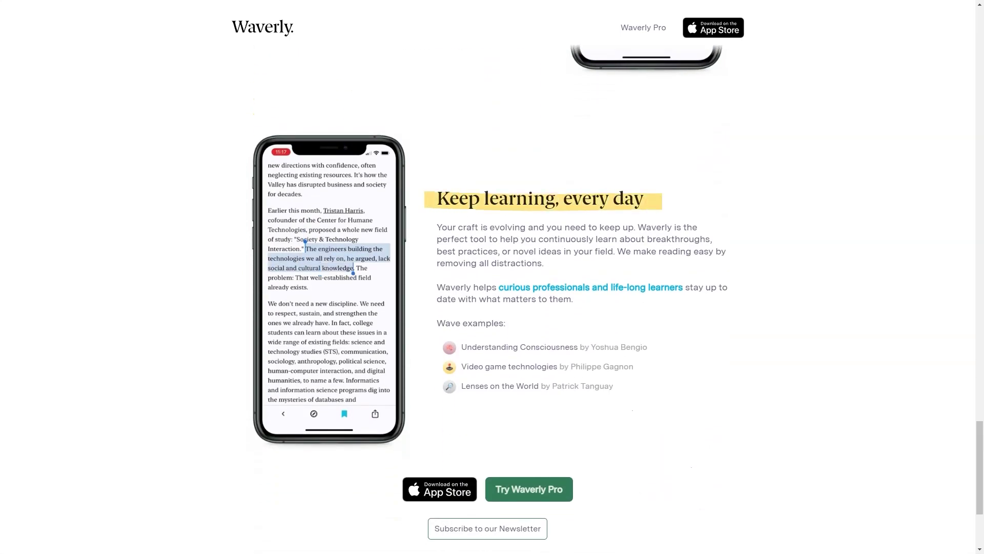
scroll(492, 276, down, 5)
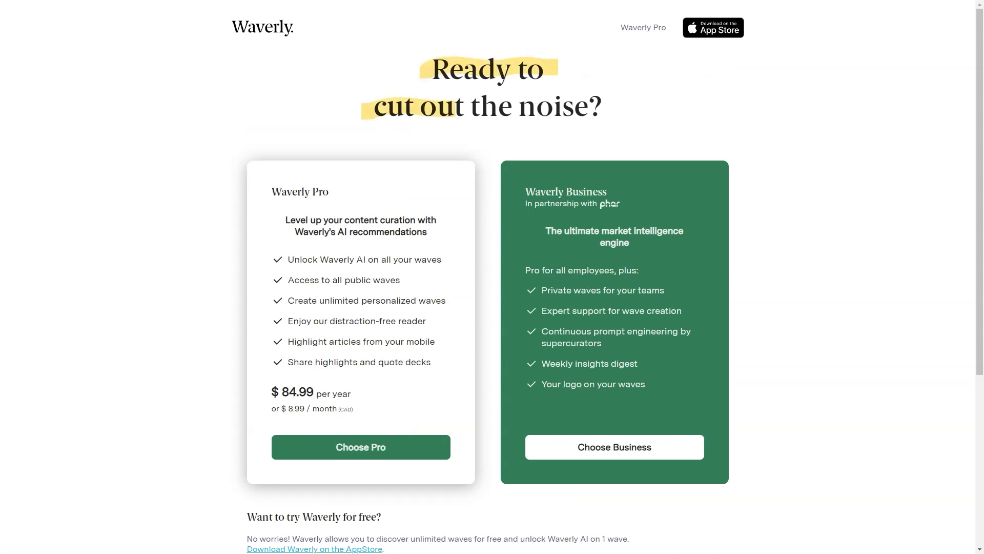
scroll(492, 277, down, 1)
scroll(493, 277, down, 4)
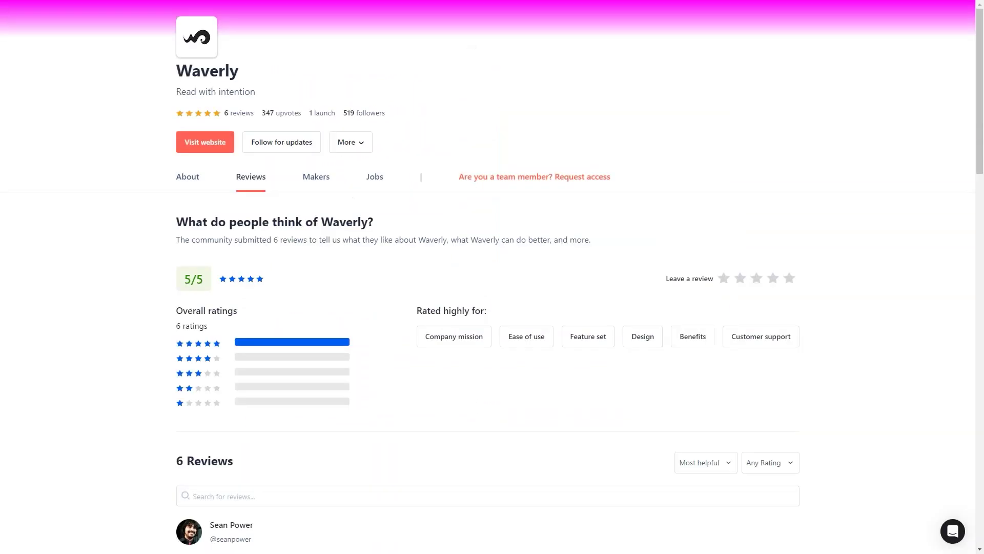
- Examine the overall ratings and the individual community reviews of Waverly
scroll(492, 277, down, 3)
scroll(492, 277, down, 4)
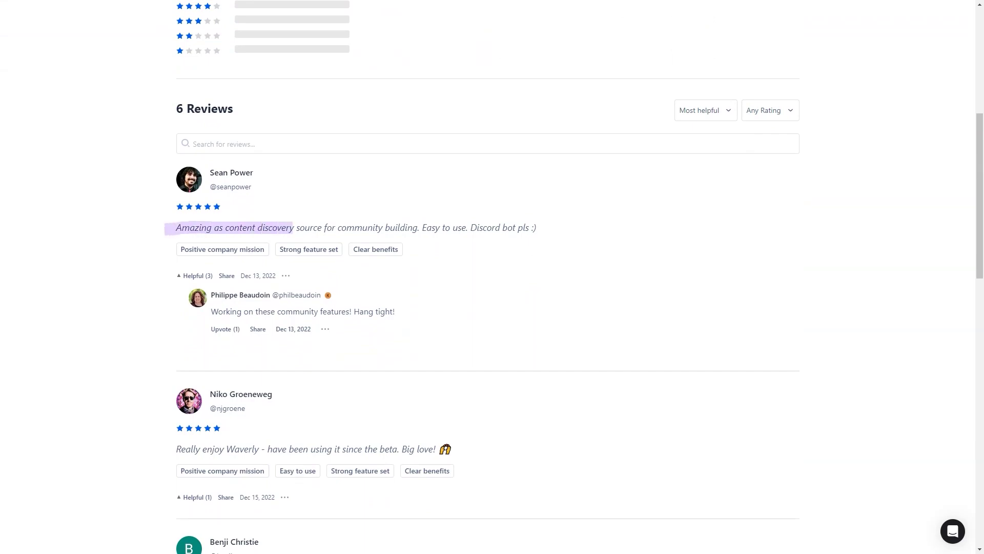
scroll(492, 276, down, 5)
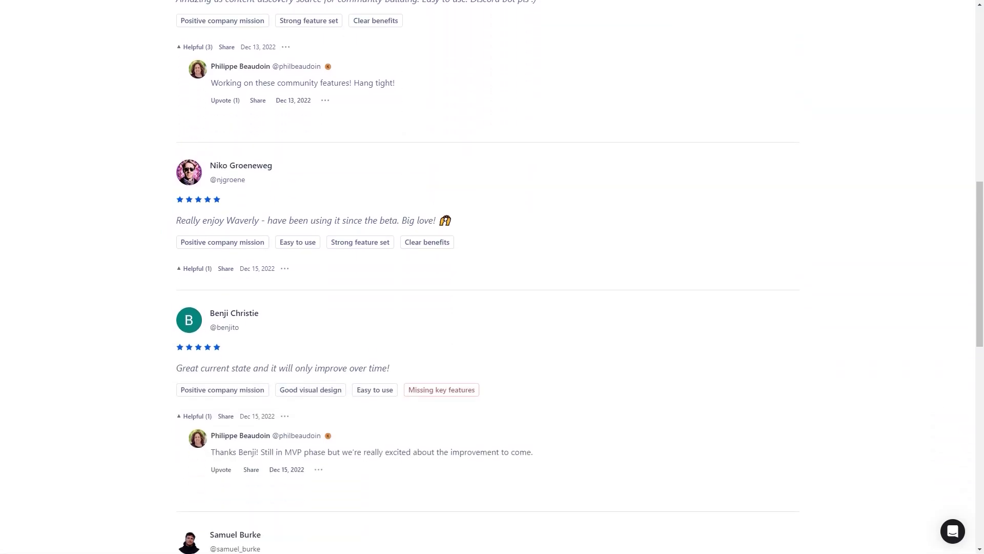
scroll(492, 277, down, 4)
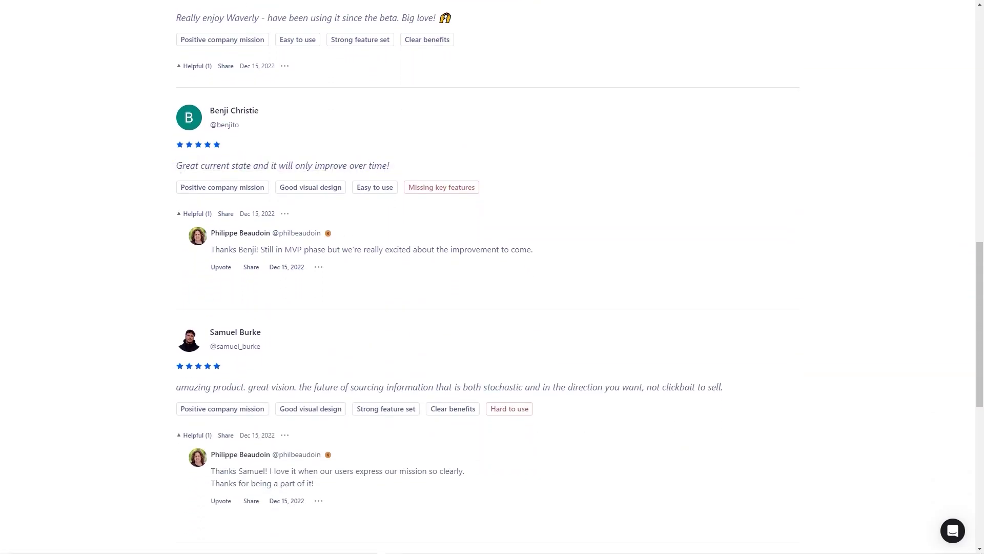
scroll(493, 277, down, 5)
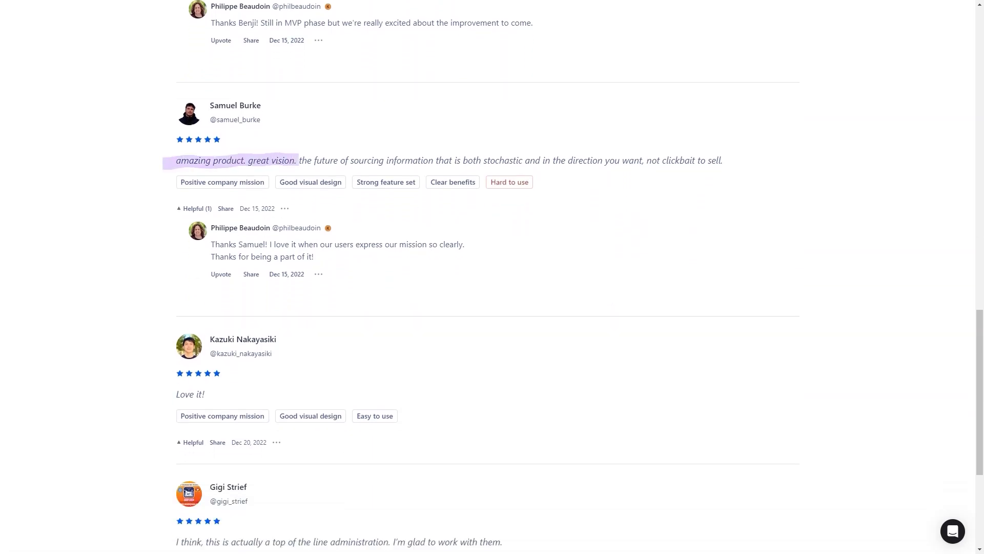
scroll(493, 277, down, 4)
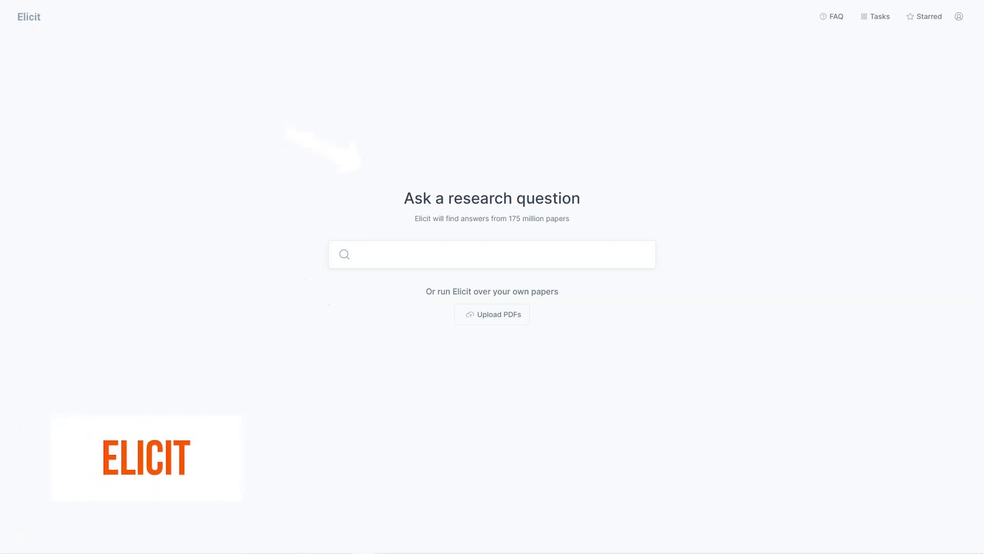
- Switch to Elicit, search for papers on "how to make fondant" and dismiss the welcome survey
click(387, 251)
text(how to make fondant)
click(648, 260)
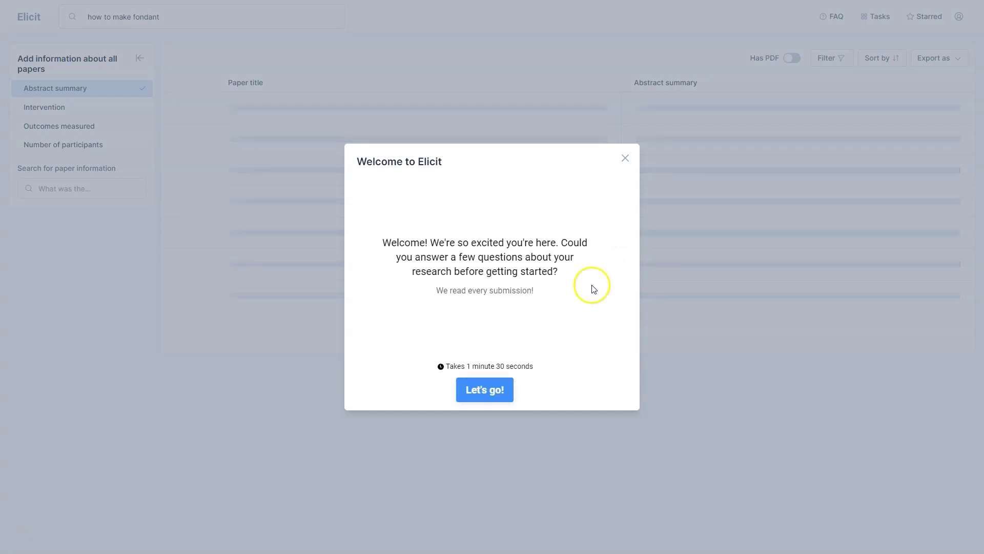
click(625, 158)
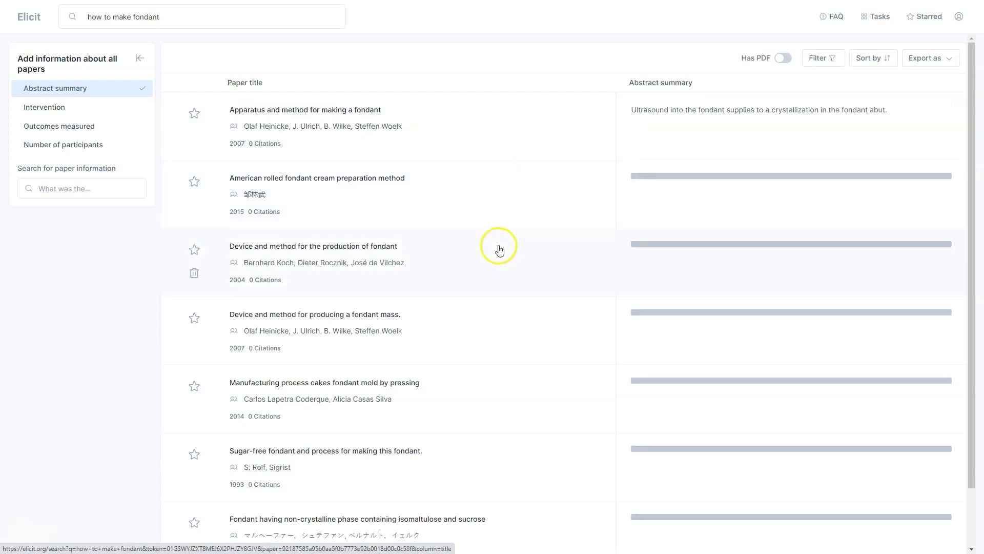
- Add the Intervention, Outcomes measured and Number of participants columns to the paper results
click(55, 110)
click(58, 126)
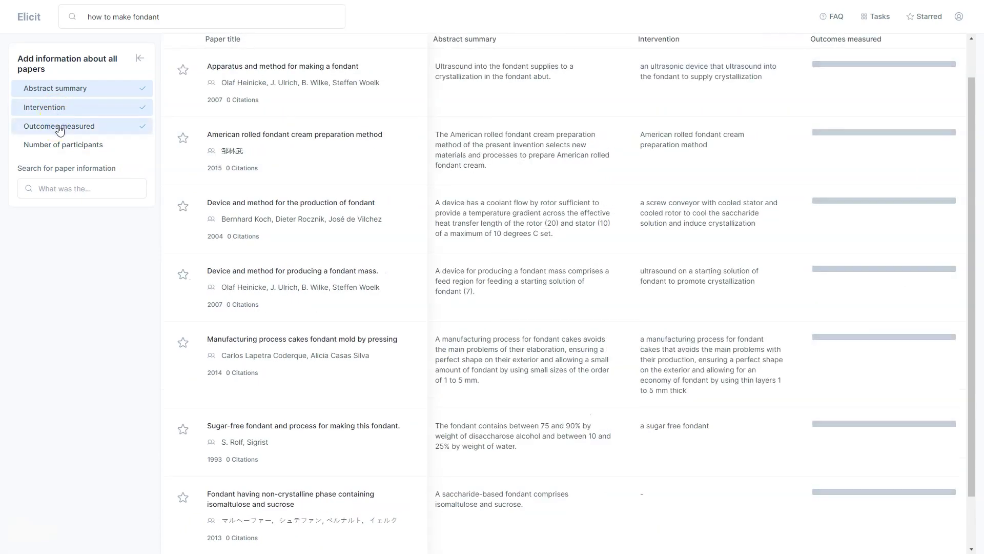
click(70, 136)
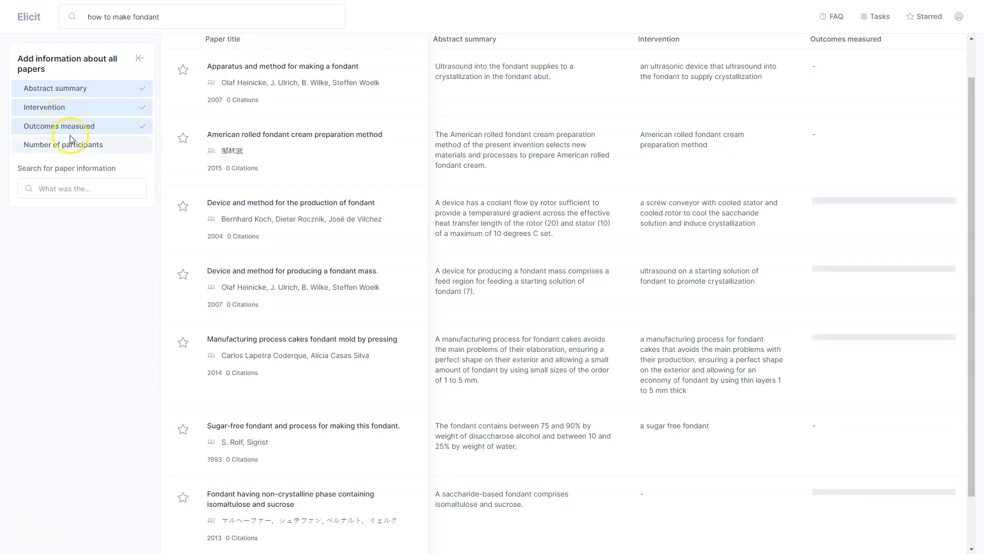
click(58, 144)
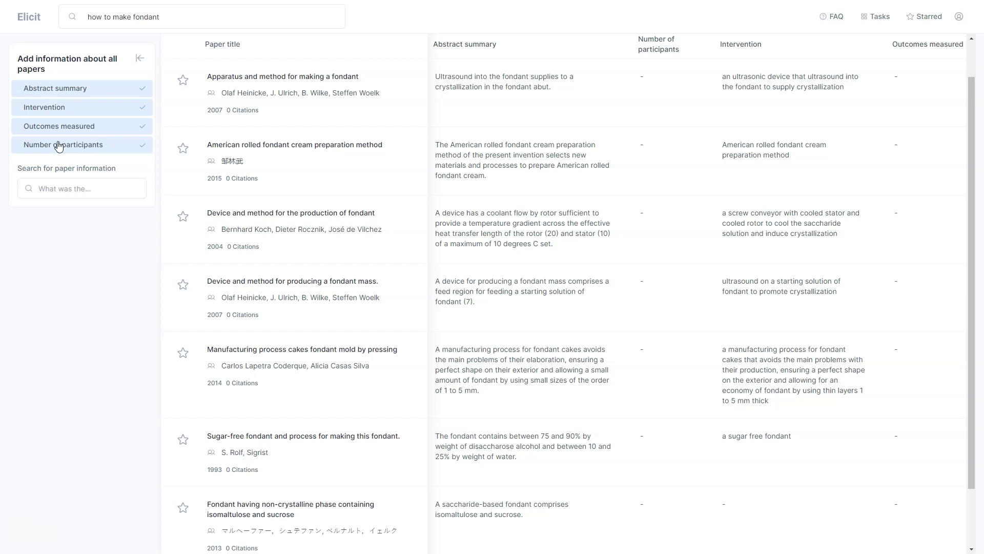
- Look through the additional paper information options, from Metadata down to Methodology, and close the list
click(63, 169)
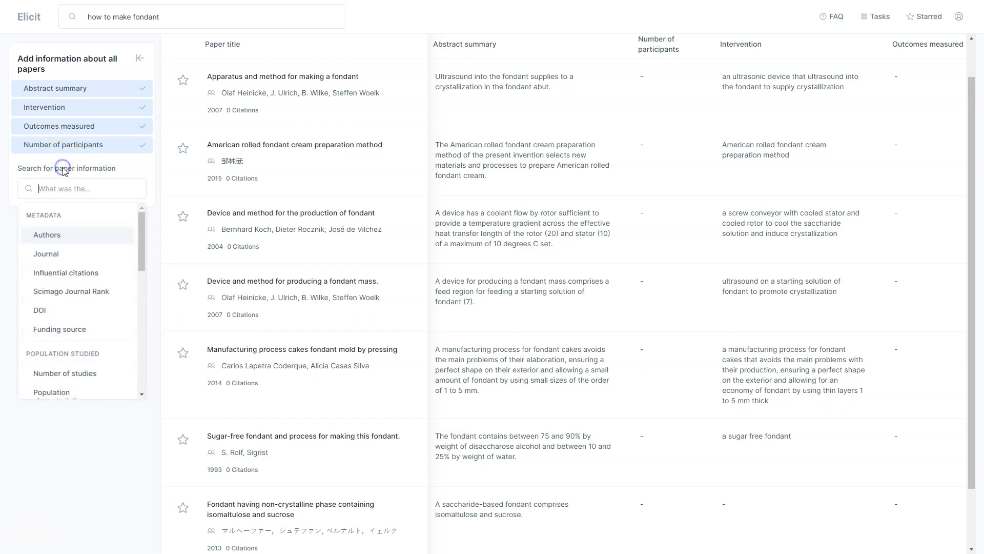
drag(143, 241, 84, 387)
click(83, 386)
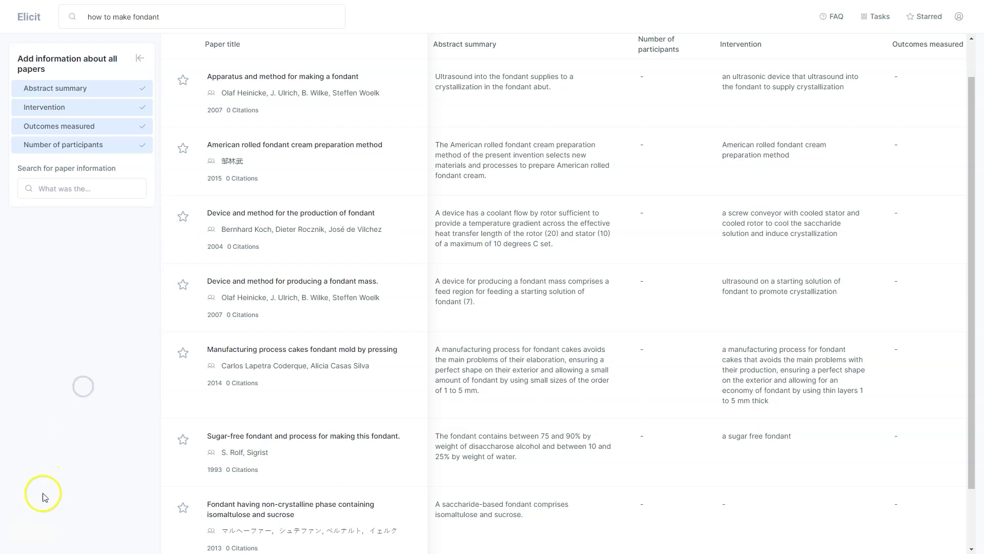
- Load more papers below the fondant search results and look through the added entries
drag(969, 169, 940, 298)
click(562, 524)
drag(974, 226, 952, 369)
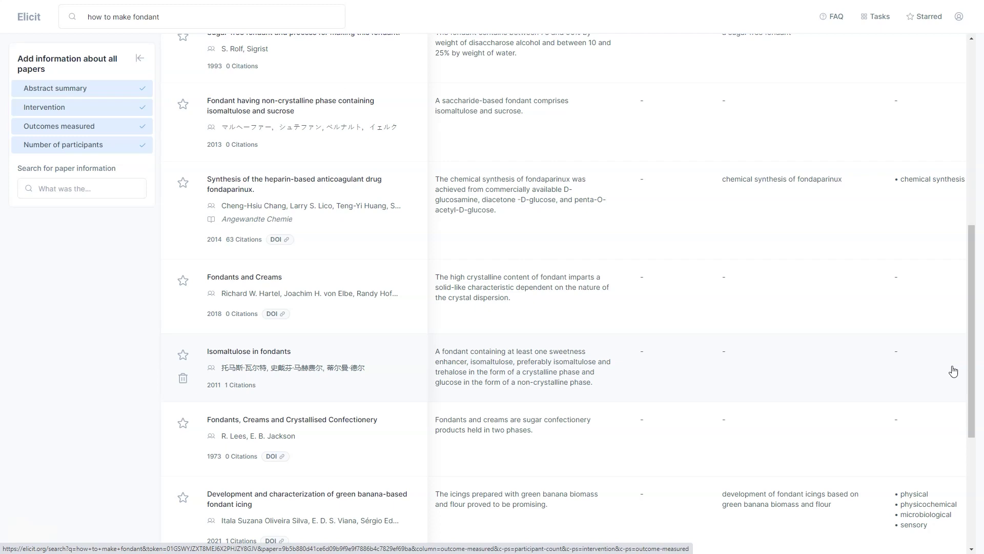
click(369, 407)
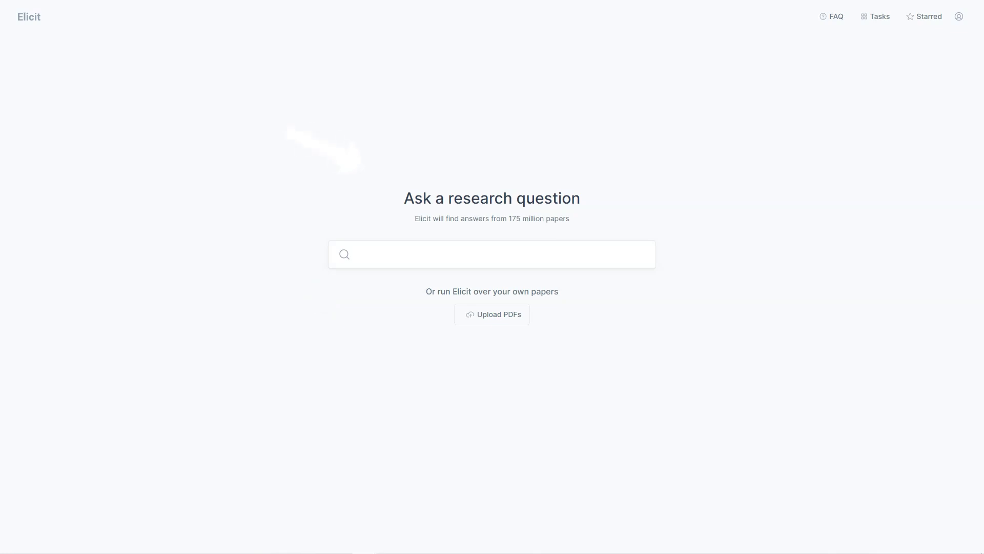
- Start a new paper search for "how to make fondant" from the Elicit home page and dismiss the welcome survey
click(386, 251)
text(how to make fondant)
click(648, 260)
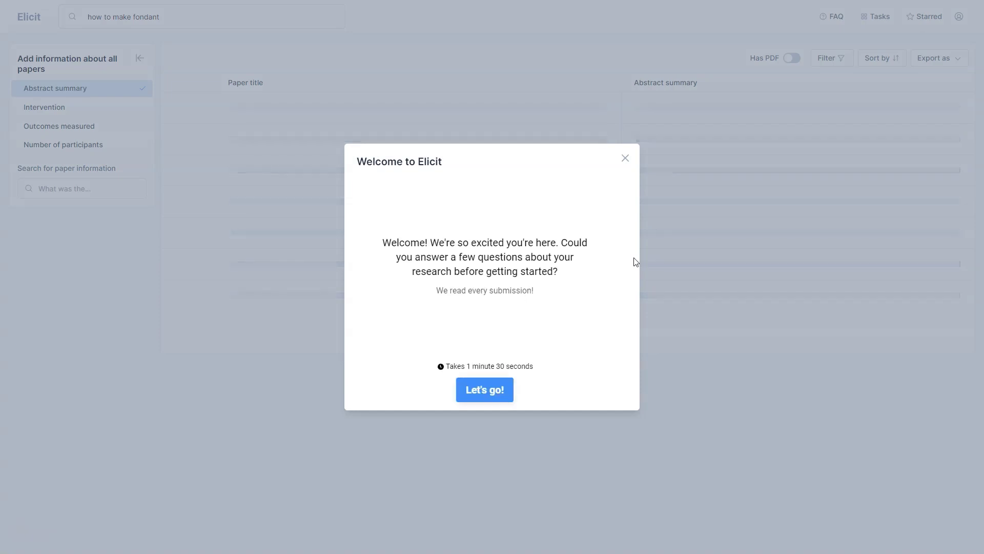
click(625, 158)
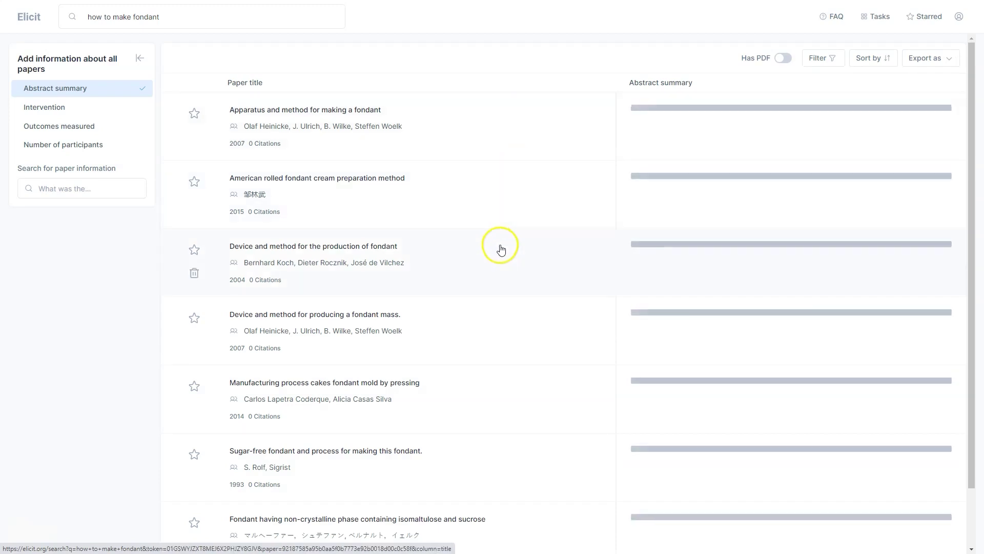
- Show Intervention, Outcomes measured and Number of participants for all papers in the new fondant search
click(55, 117)
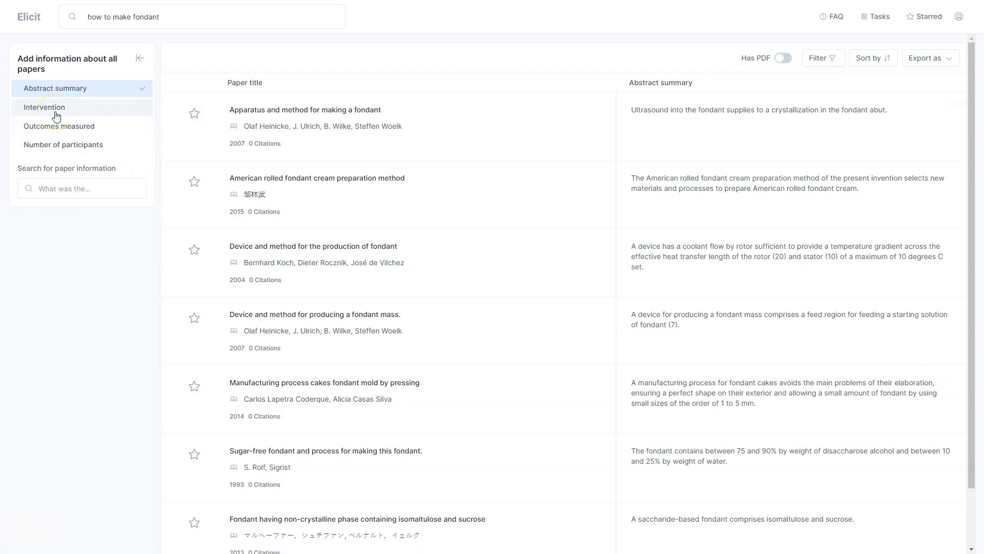
click(57, 126)
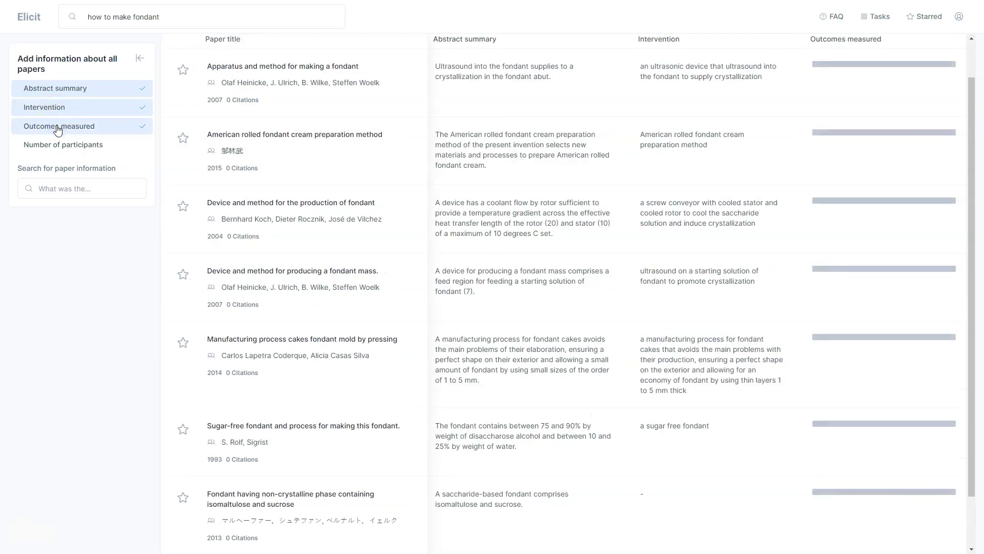
click(64, 119)
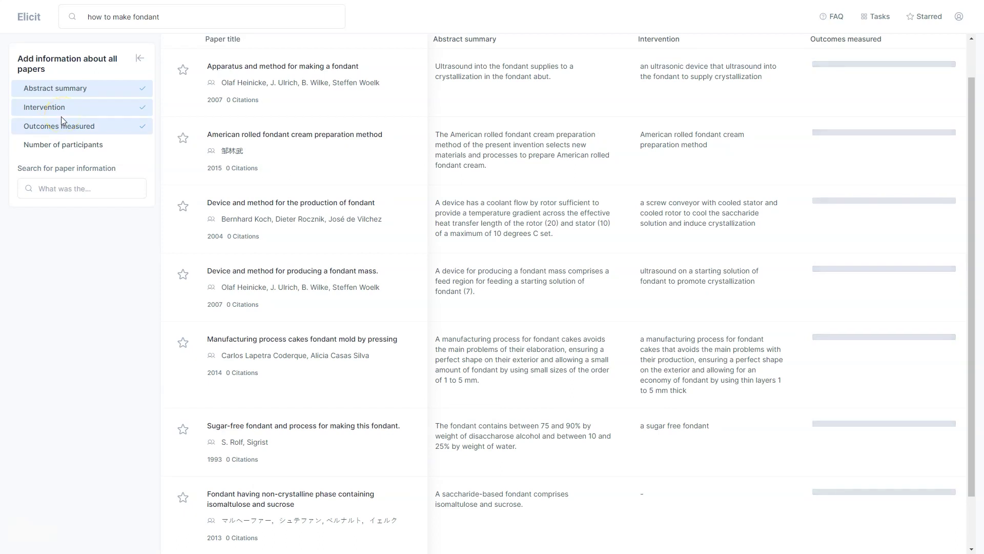
click(58, 143)
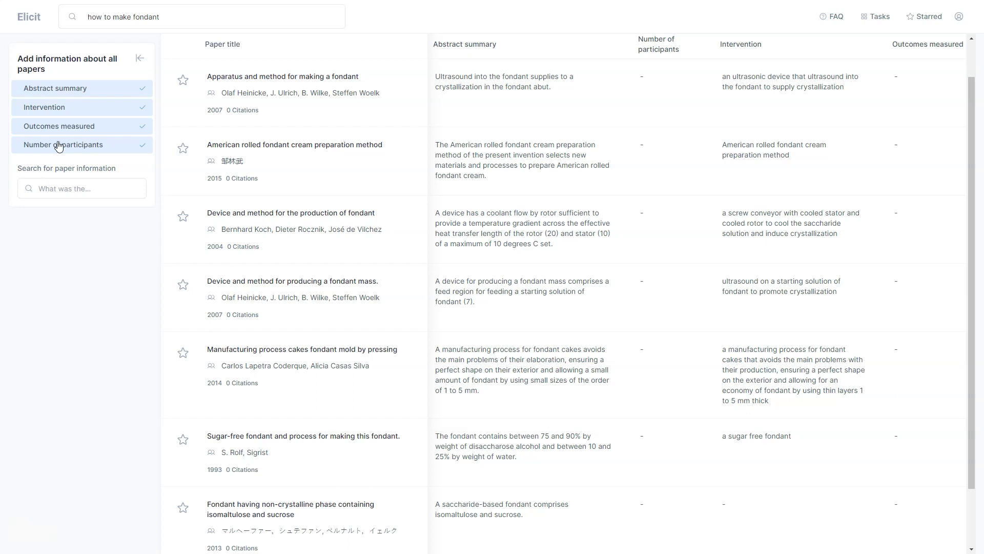
- Browse the searchable list of further paper information through to its Methodology entries, and close it
click(63, 169)
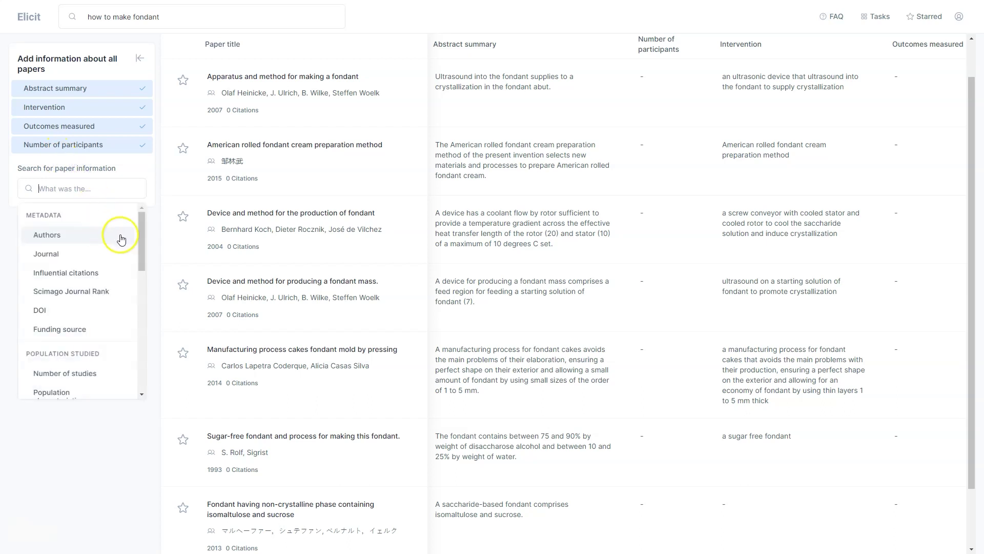
drag(143, 241, 128, 303)
scroll(127, 302, down, 4)
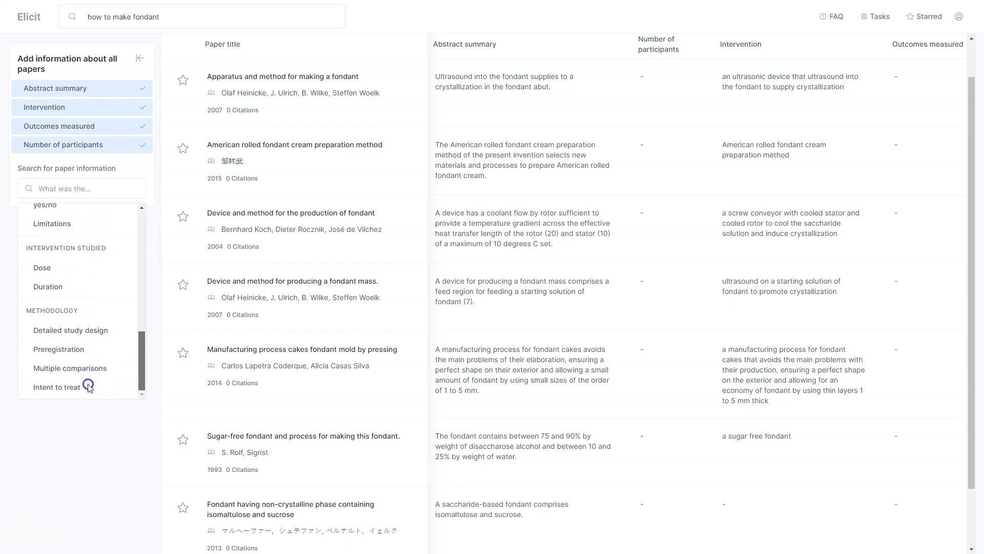
click(88, 386)
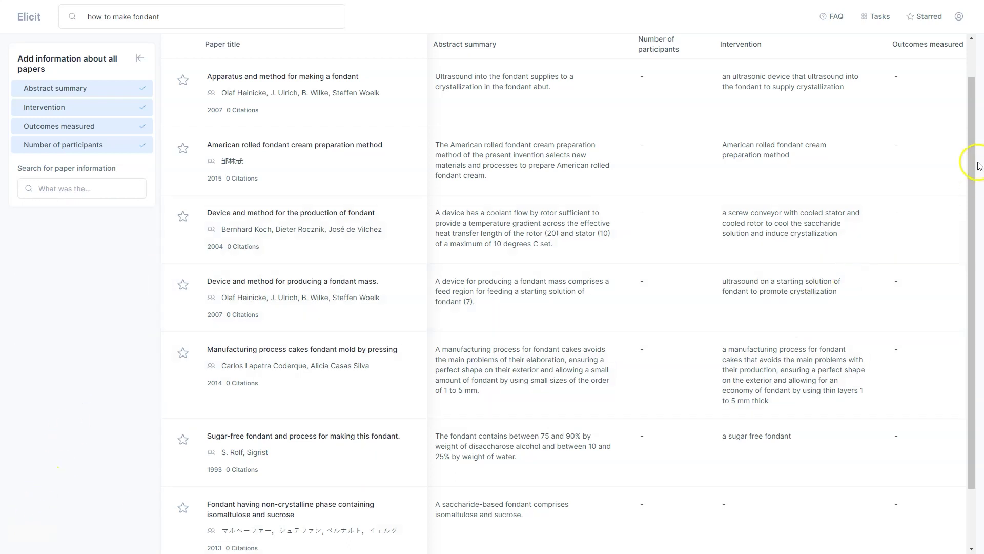
- Extend the fondant results with more papers and review the additional ones
scroll(967, 194, down, 2)
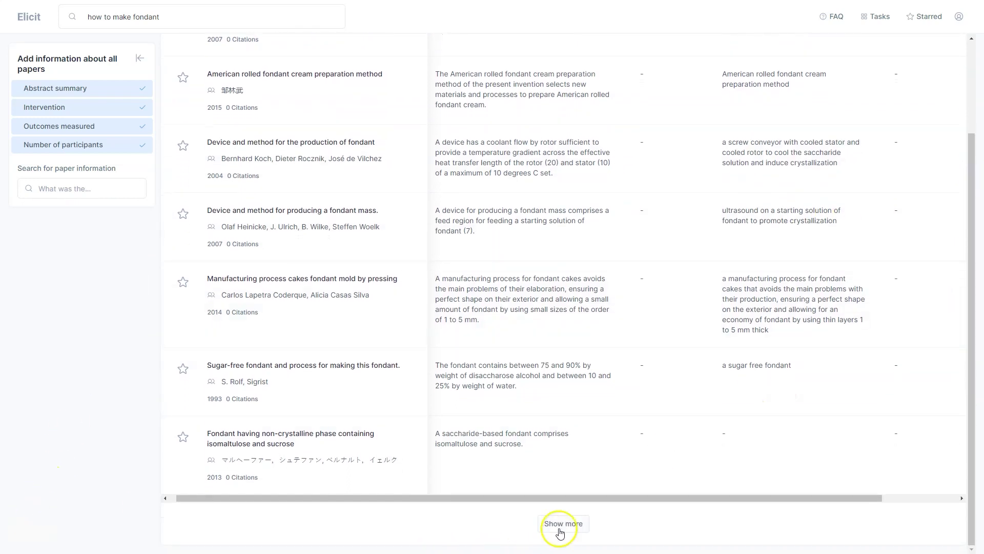
click(559, 531)
drag(971, 206, 953, 371)
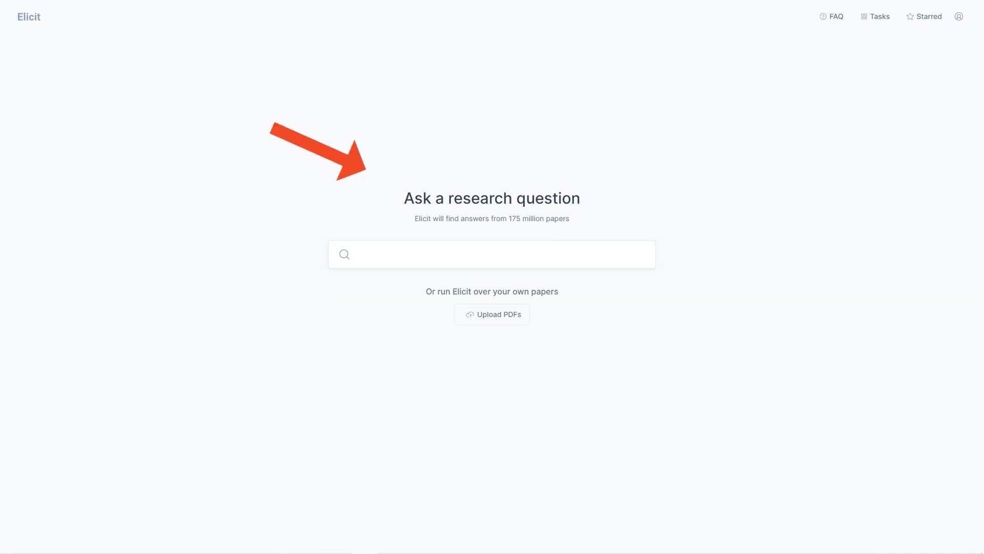
- Search for papers on "how to make fondant" from the Elicit home page and close the welcome survey
click(387, 252)
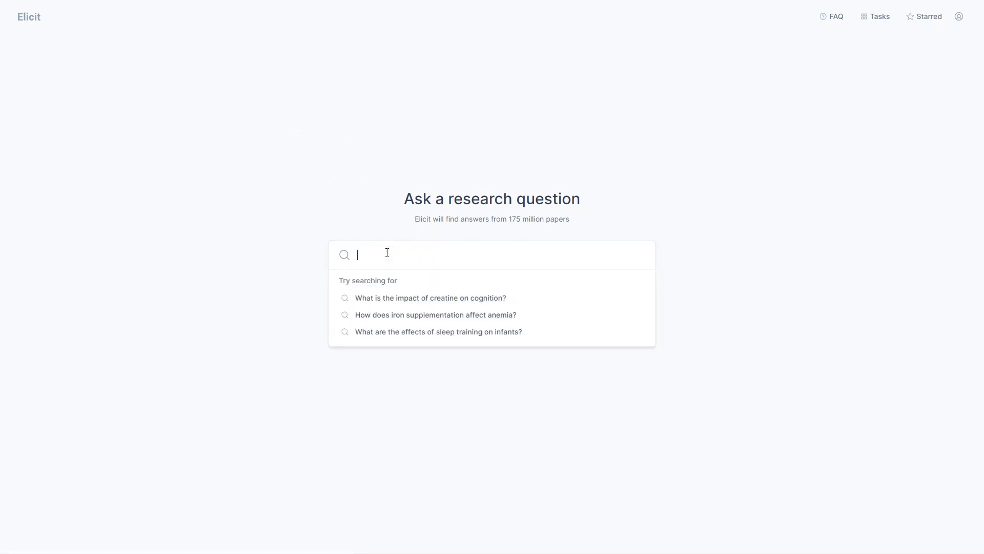
text(how to make fondant)
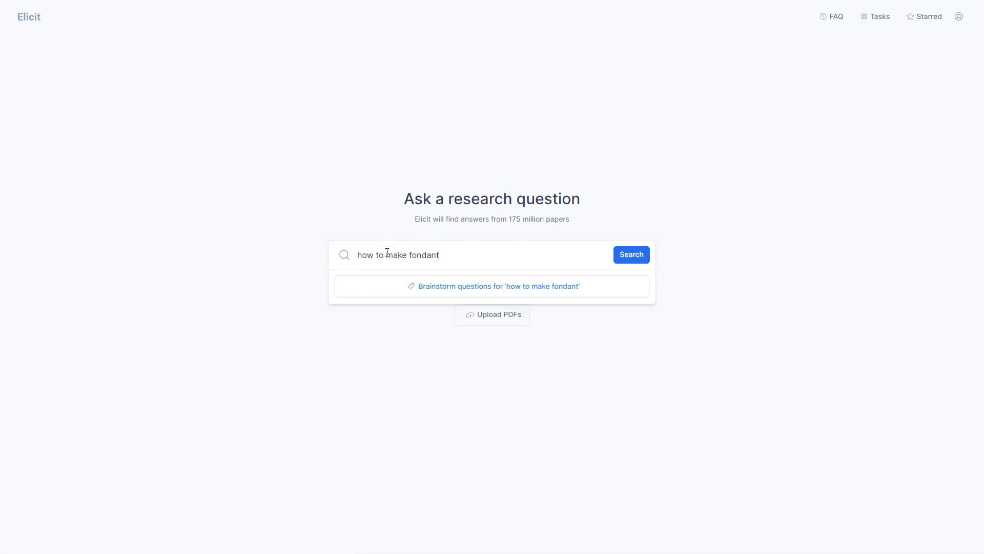
click(639, 262)
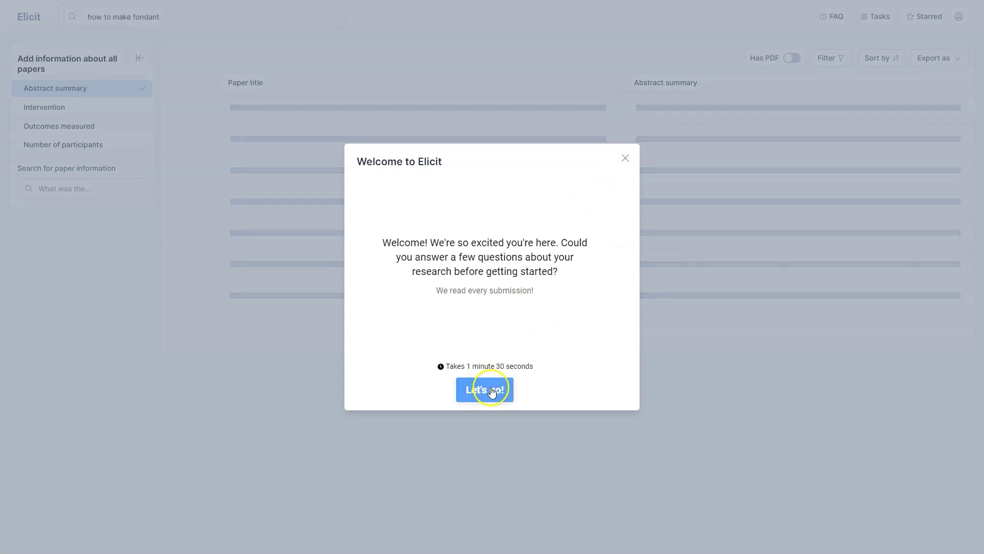
click(625, 158)
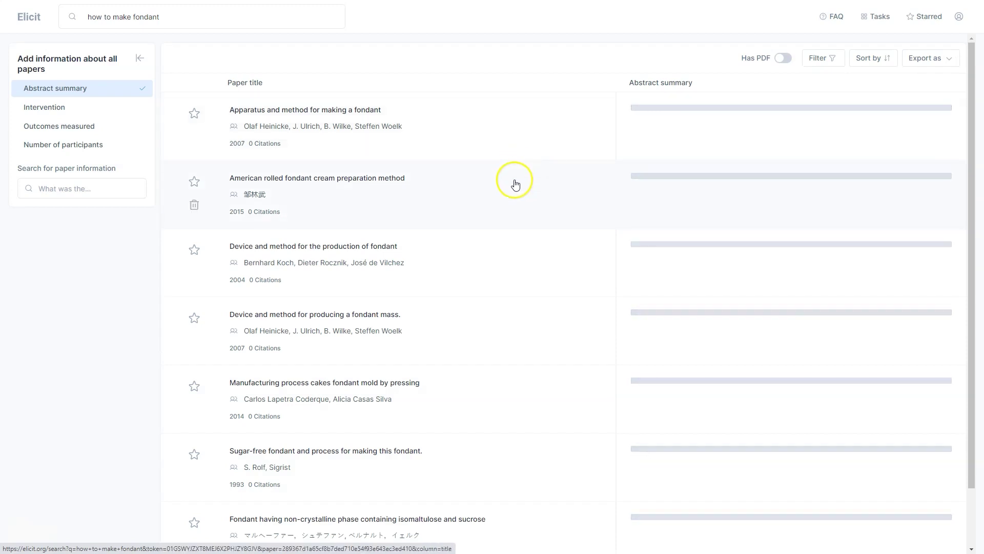
- Show Intervention, Outcomes measured and Number of participants for the "how to make fondant" papers, and browse the list of further paper information
click(56, 114)
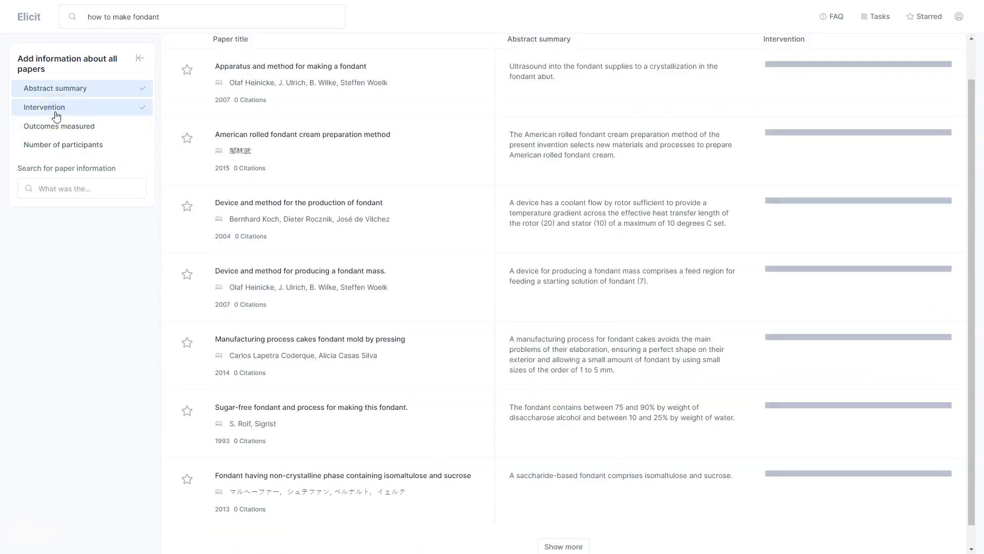
click(57, 125)
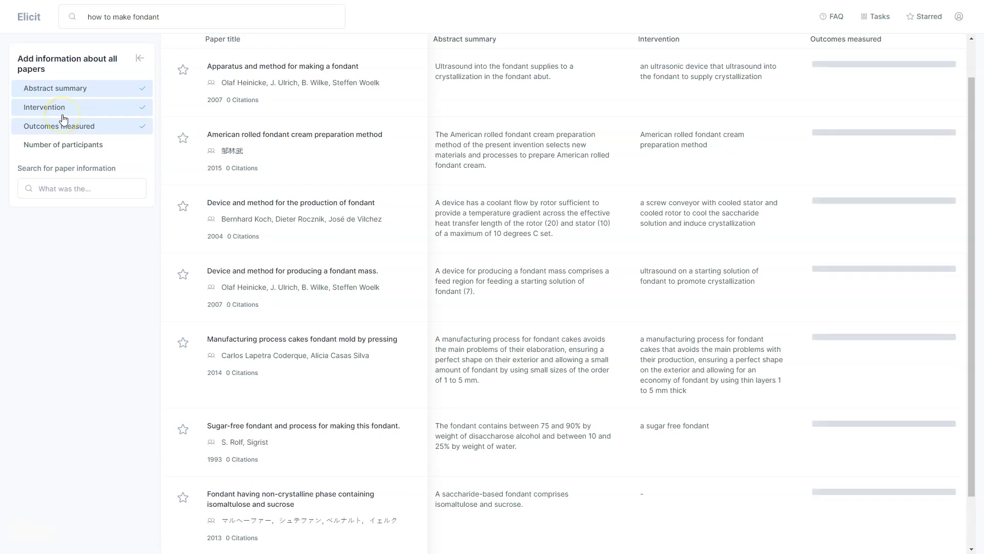
click(55, 138)
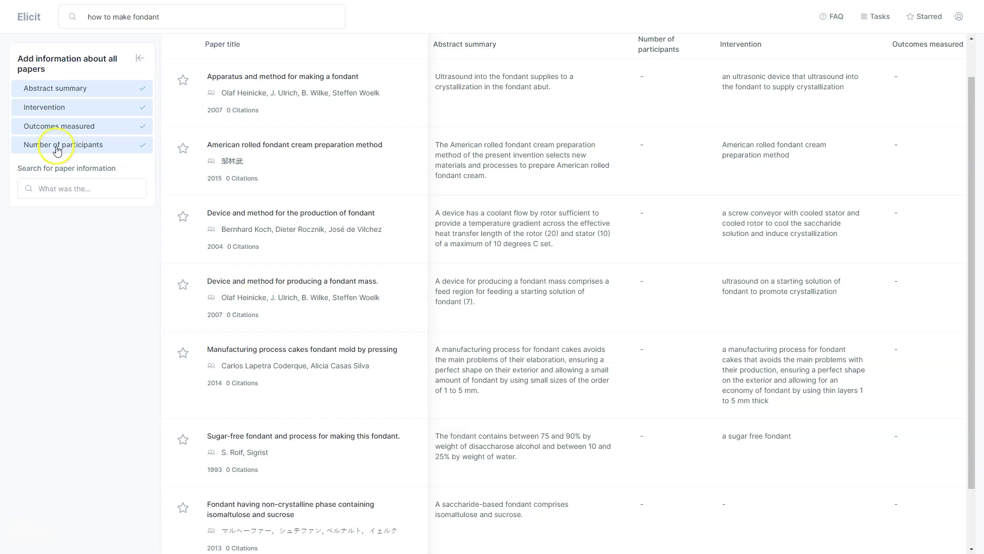
click(63, 169)
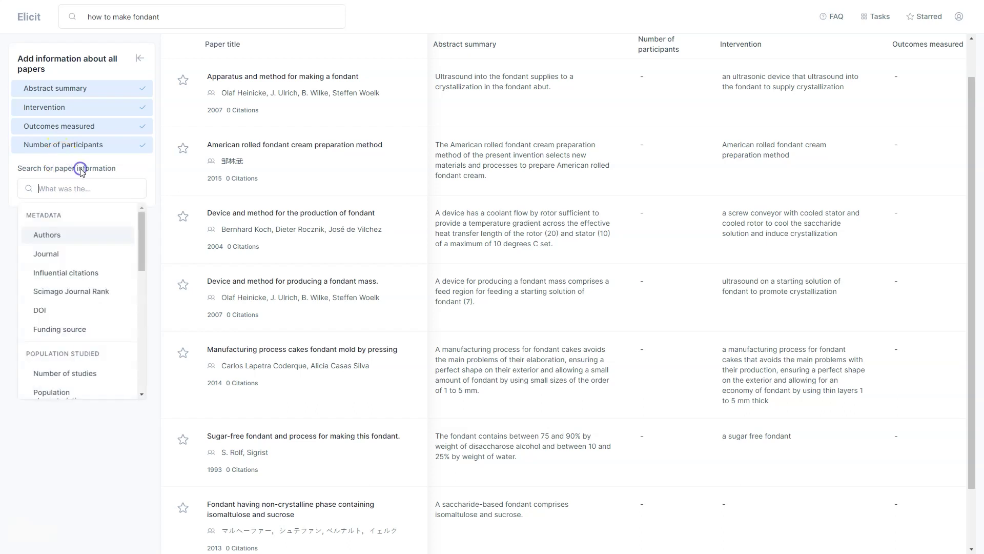
drag(143, 242, 81, 386)
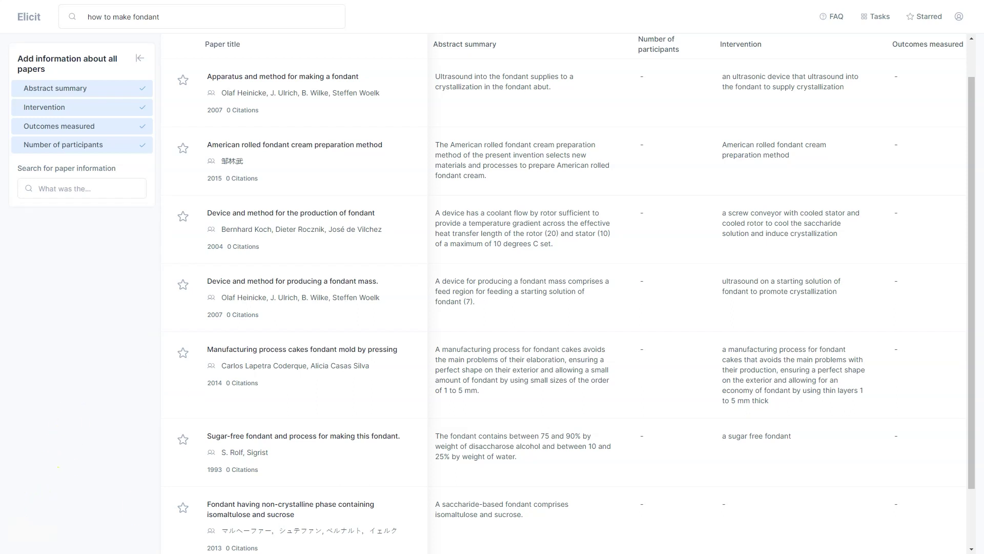
- Load more papers at the end of the "how to make fondant" results and look through them
drag(969, 165, 944, 300)
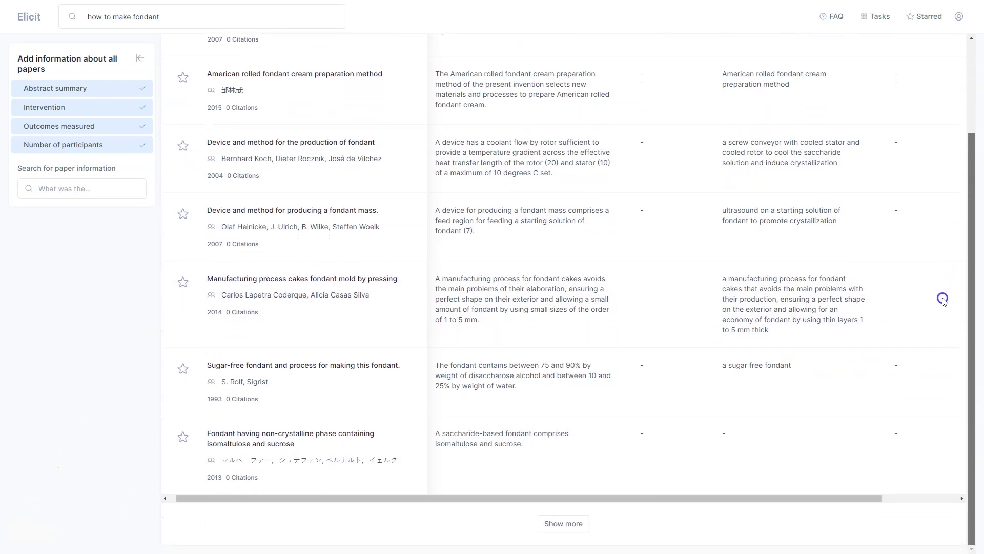
click(562, 523)
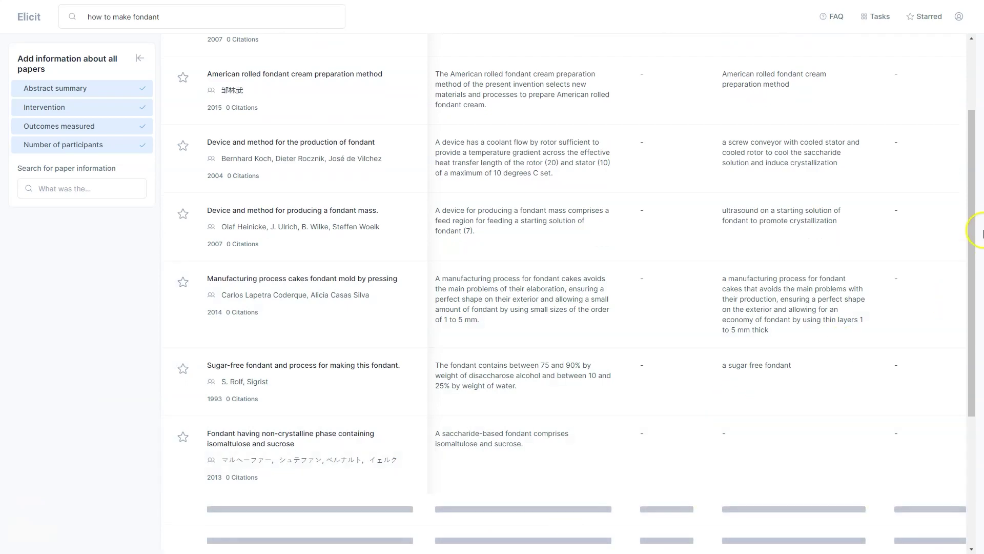
drag(970, 210, 952, 369)
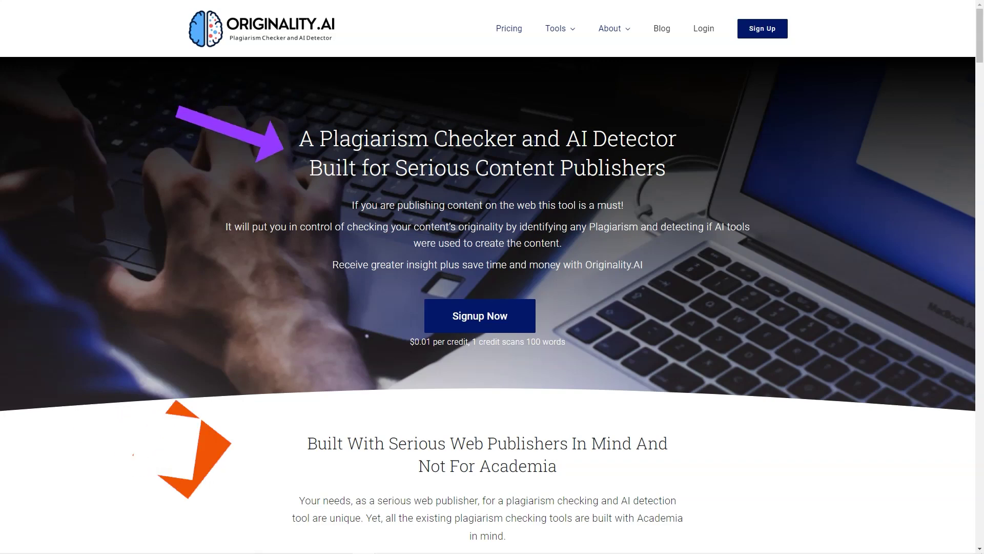
- Review the Originality.AI home page from its introduction through target users, GPT detection accuracy, pricing and supported content types to the AI detection feature
scroll(487, 303, down, 7)
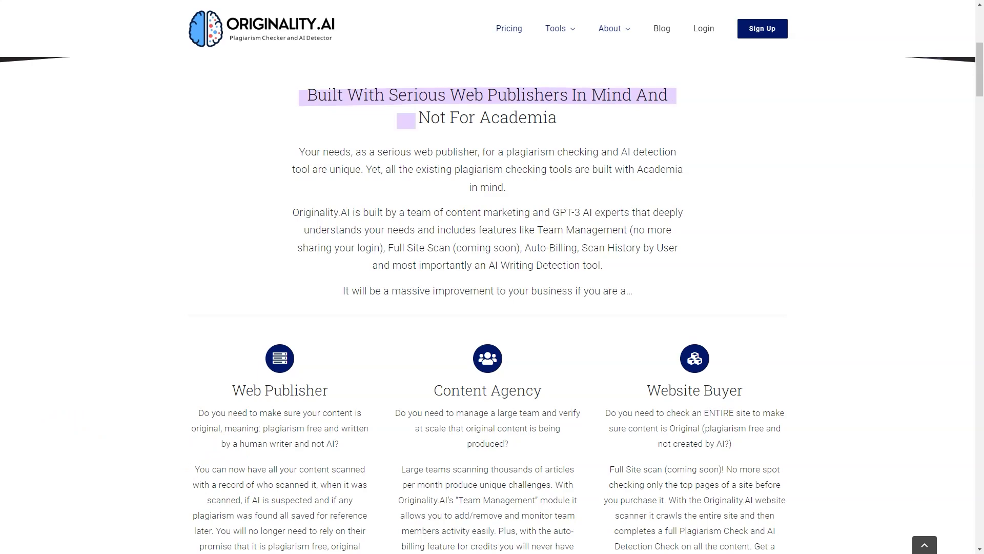
scroll(487, 302, down, 5)
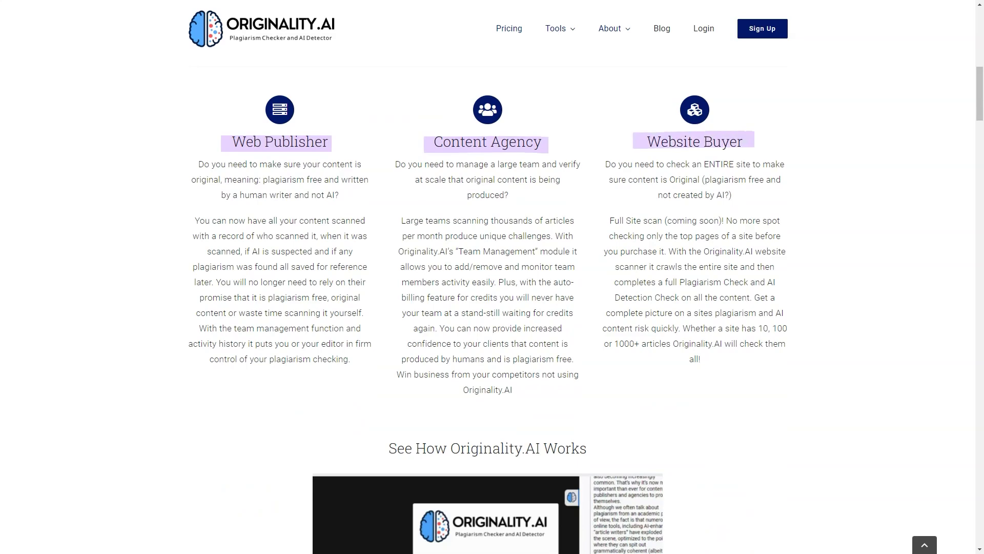
scroll(488, 302, down, 7)
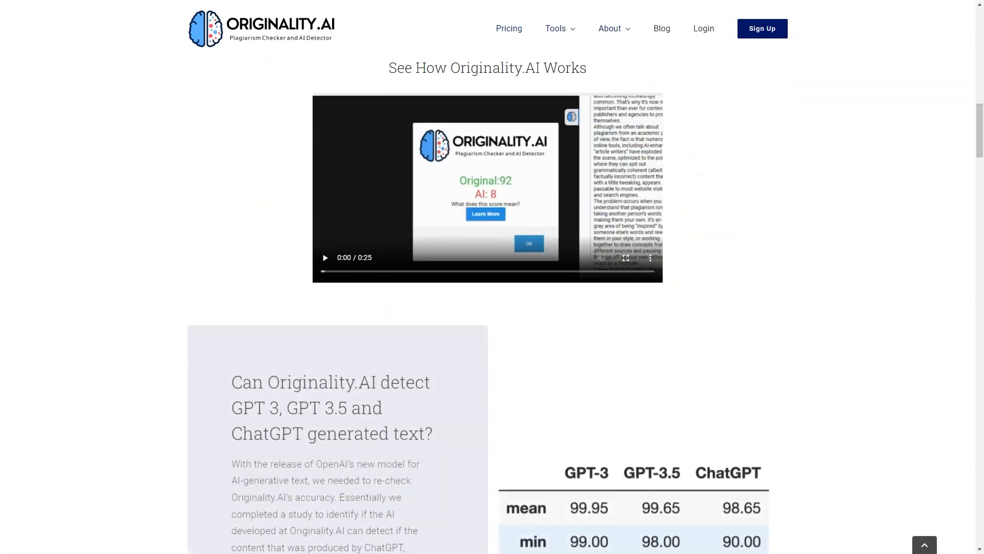
scroll(488, 303, down, 4)
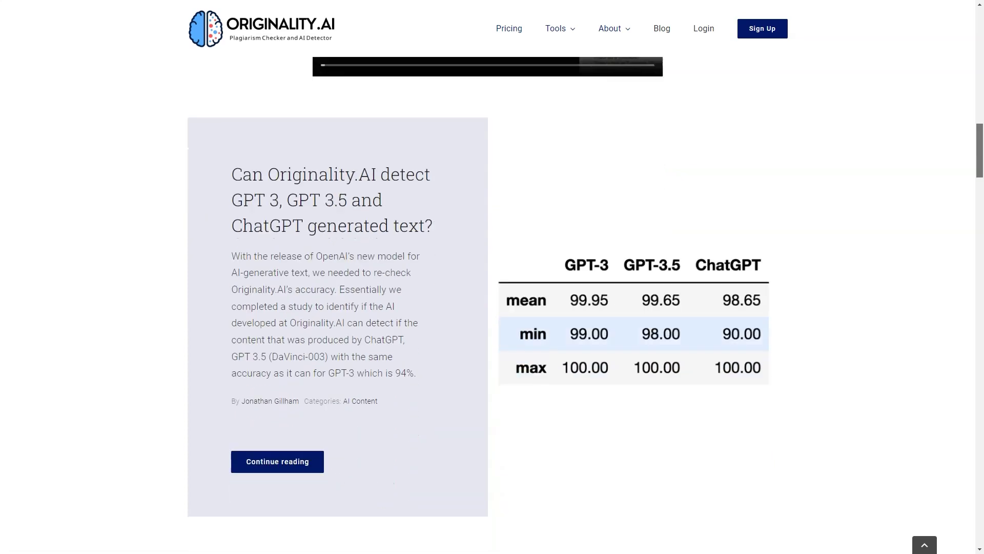
scroll(487, 303, down, 1)
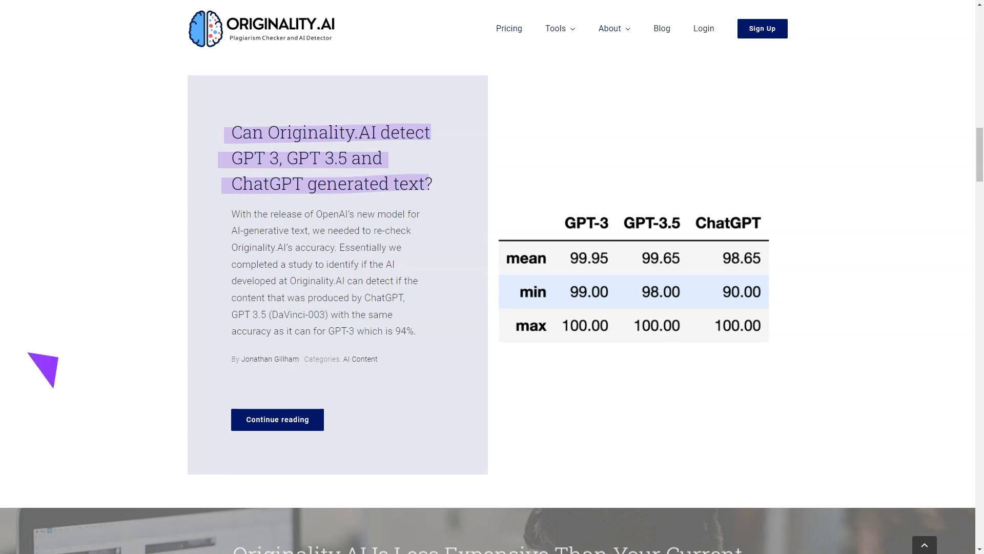
scroll(492, 277, down, 9)
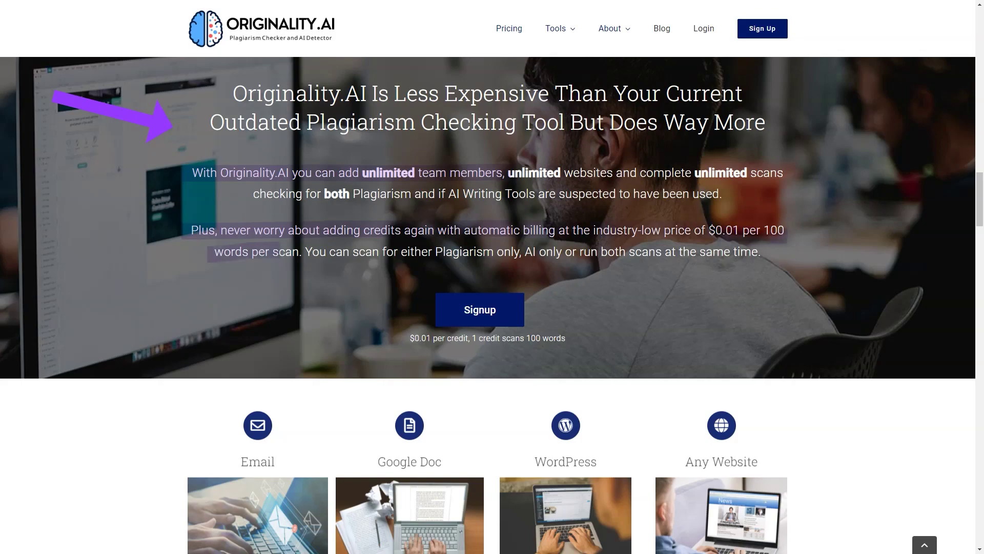
scroll(492, 305, down, 5)
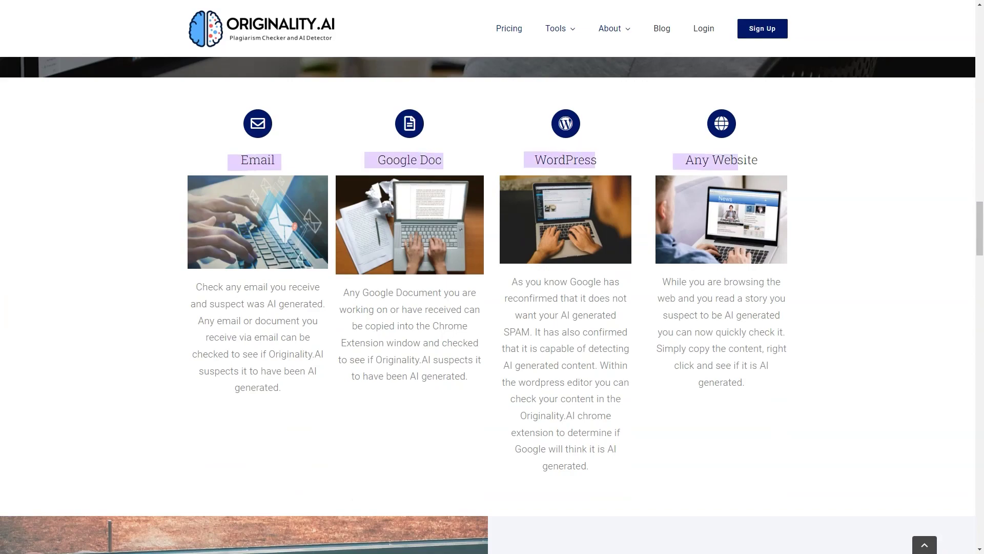
scroll(492, 305, down, 10)
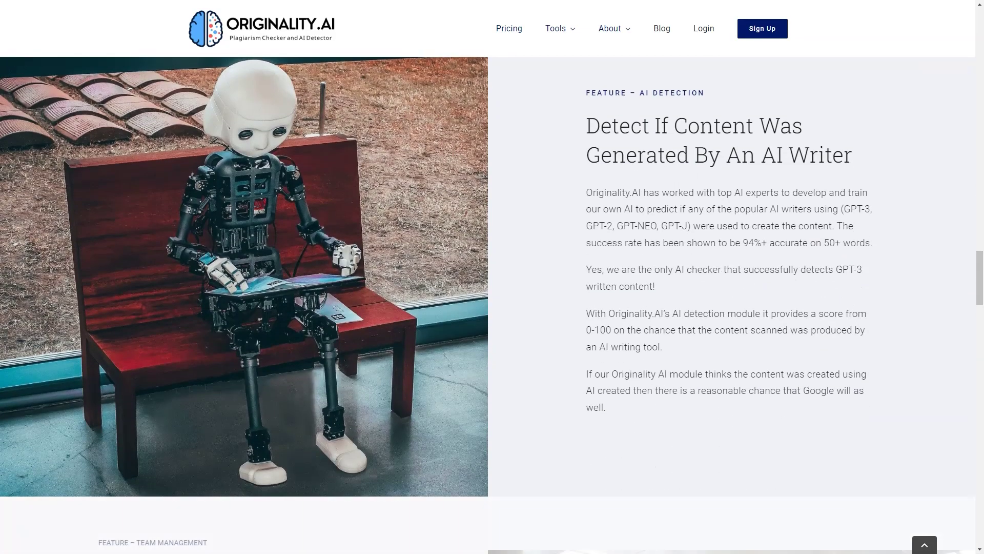